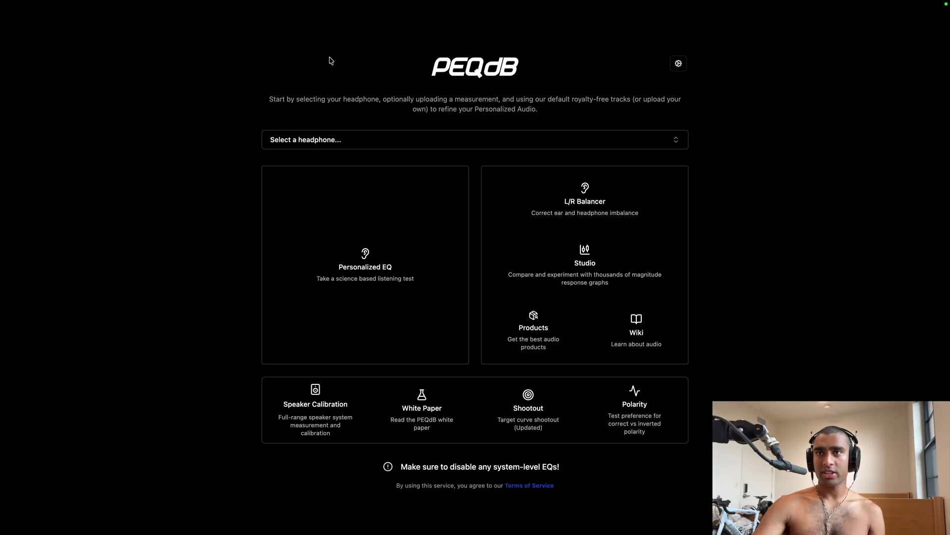
Search 'lcd-5', select the AUDEZE LCD-5 headphone, and start the Personalized EQ test.
{"action": "left_click", "coordinate": [337, 135]}
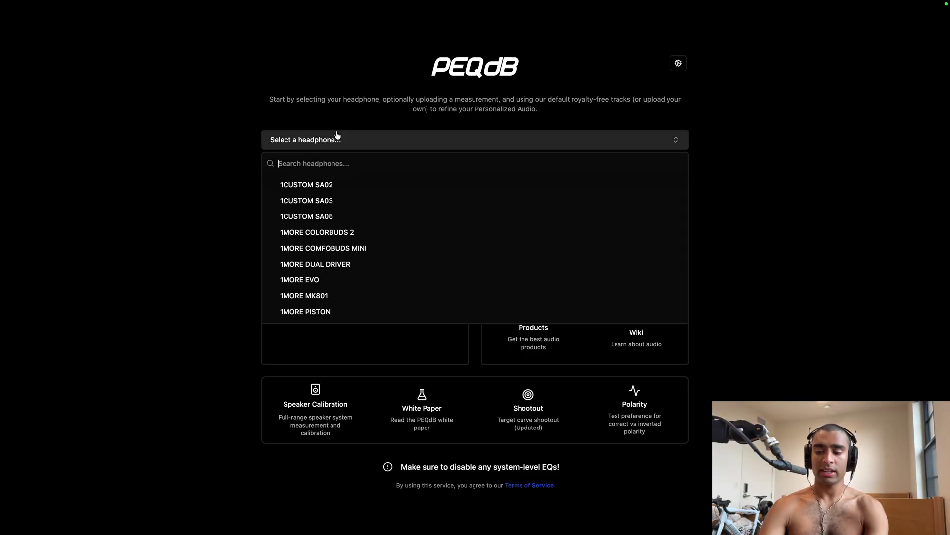
{"action": "type", "text": "lcd-5"}
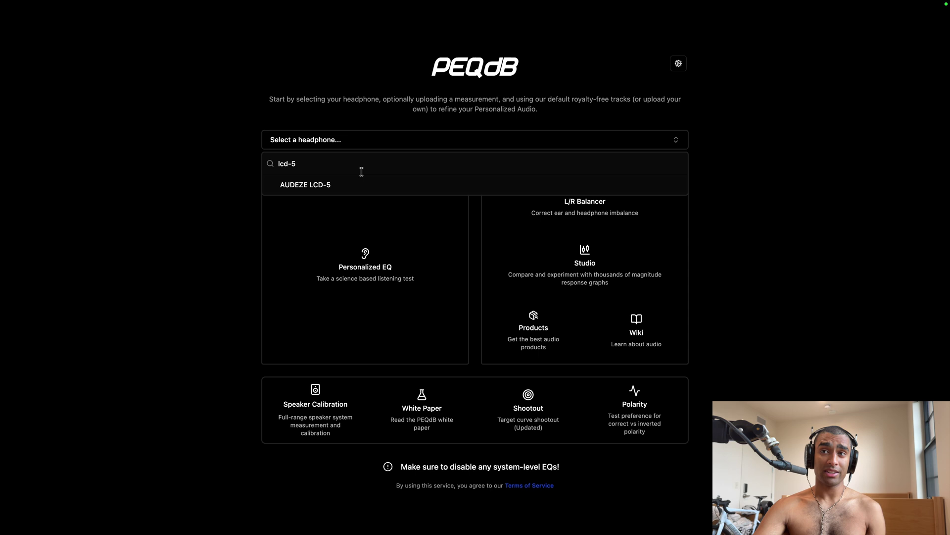
{"action": "left_click", "coordinate": [346, 185]}
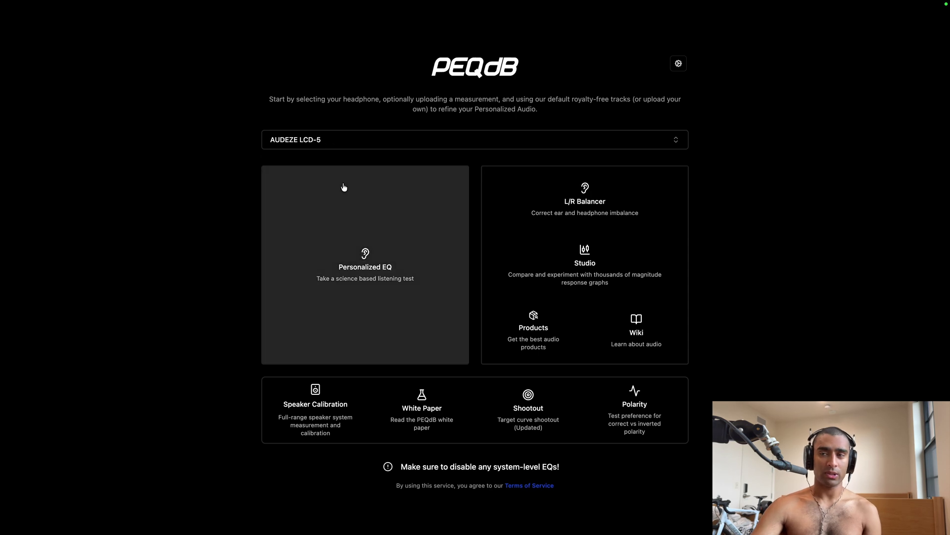
{"action": "left_click", "coordinate": [351, 219]}
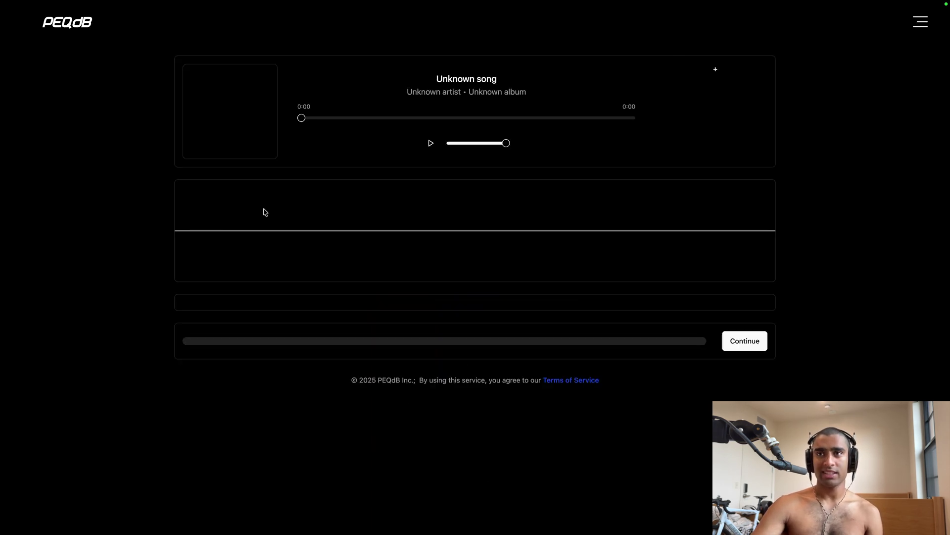
Play Inner Cell, sweep Bass to maximum and back near neutral, nudge Eargain, then pause.
{"action": "left_click", "coordinate": [431, 143]}
{"action": "mouse_move", "coordinate": [404, 427]}
{"action": "left_mouse_down"}
{"action": "mouse_move", "coordinate": [395, 294]}
{"action": "mouse_move", "coordinate": [403, 517]}
{"action": "mouse_move", "coordinate": [404, 429]}
{"action": "left_mouse_up"}
{"action": "left_click", "coordinate": [430, 143]}
{"action": "scroll", "coordinate": [333, 272], "scroll_direction": "down", "scroll_amount": 3}
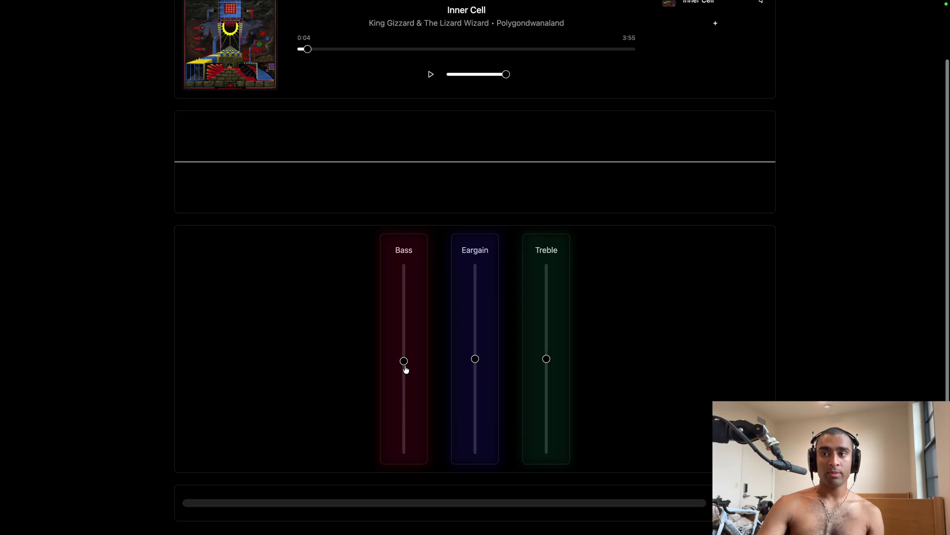
{"action": "left_click_drag", "start_coordinate": [404, 361], "coordinate": [395, 246]}
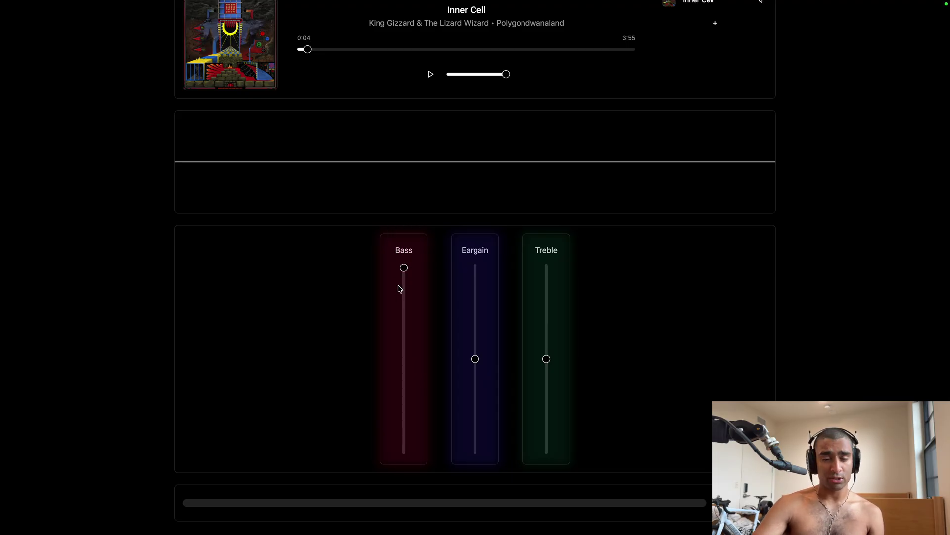
{"action": "left_click_drag", "start_coordinate": [406, 268], "coordinate": [413, 359]}
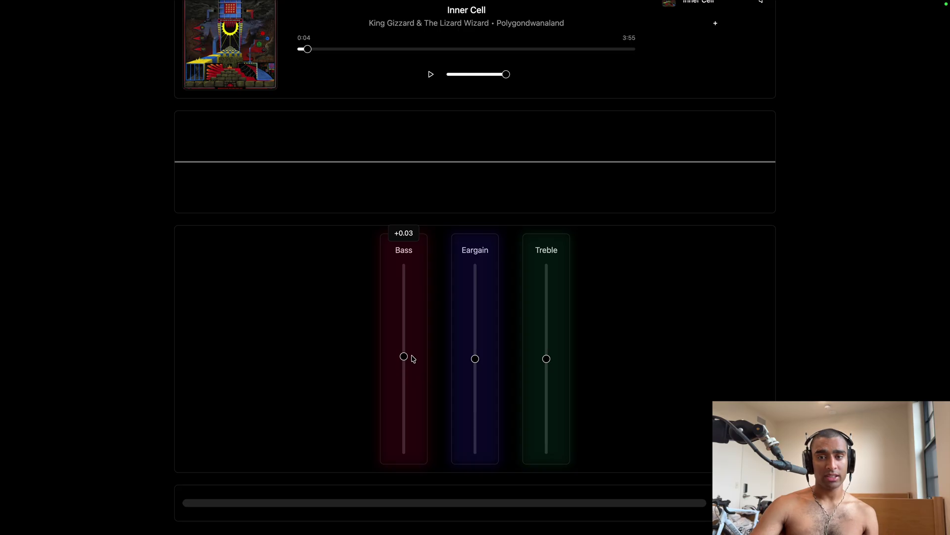
{"action": "left_click", "coordinate": [475, 358]}
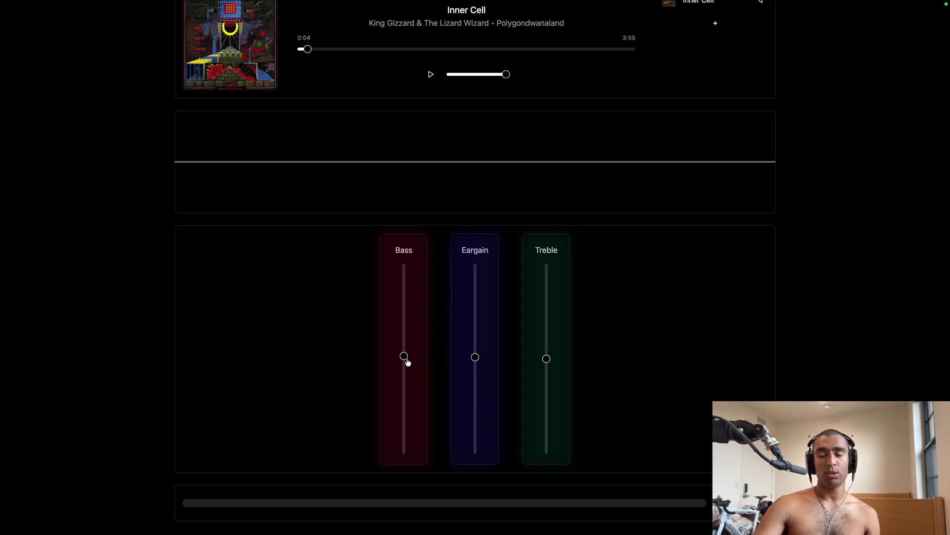
{"action": "left_click", "coordinate": [431, 74]}
{"action": "mouse_move", "coordinate": [404, 356]}
{"action": "left_mouse_down"}
{"action": "mouse_move", "coordinate": [403, 302]}
{"action": "mouse_move", "coordinate": [411, 421]}
{"action": "mouse_move", "coordinate": [404, 357]}
{"action": "left_mouse_up"}
{"action": "left_click", "coordinate": [428, 78]}
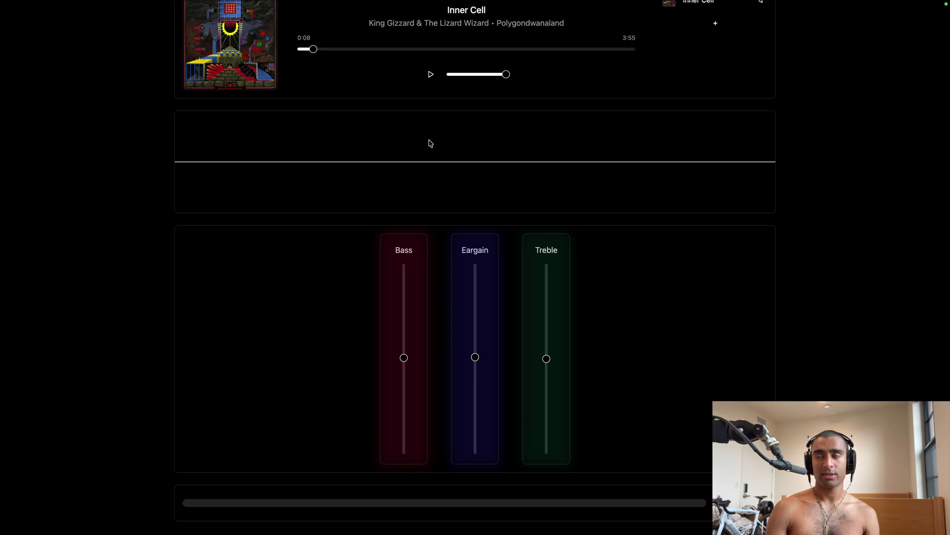
Play Inner Cell with Bass raised above neutral, skip ahead to 0:34 and 0:57, then pause.
{"action": "left_click", "coordinate": [431, 74]}
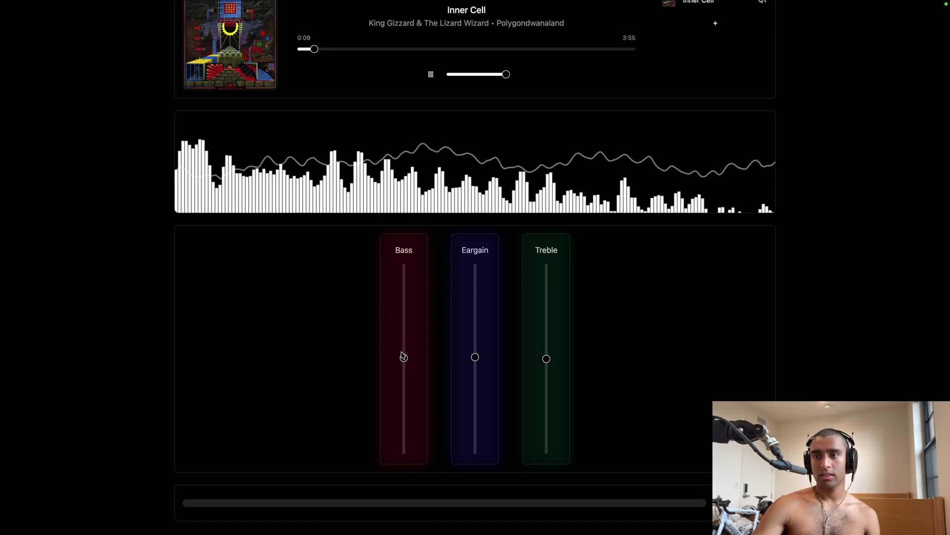
{"action": "left_click_drag", "start_coordinate": [403, 357], "coordinate": [404, 323]}
{"action": "left_click", "coordinate": [350, 49]}
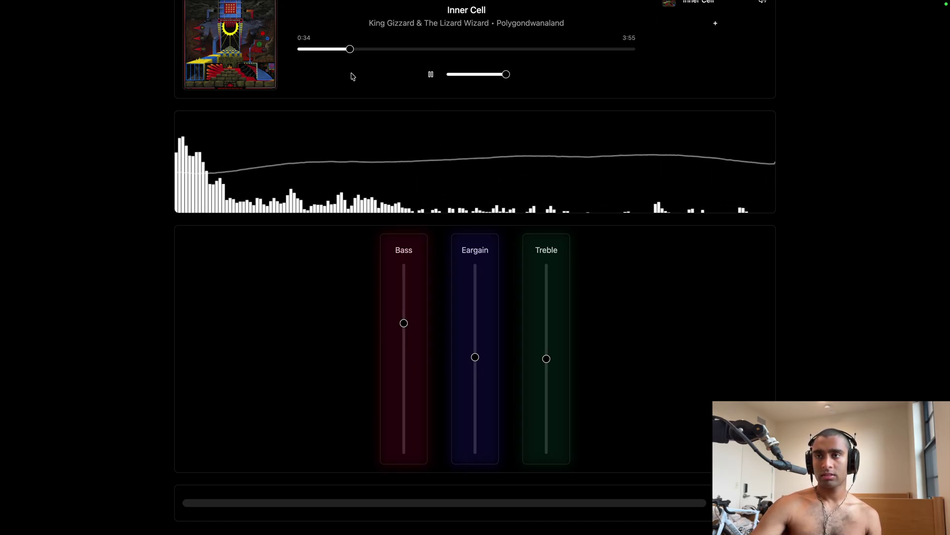
{"action": "left_click", "coordinate": [380, 49]}
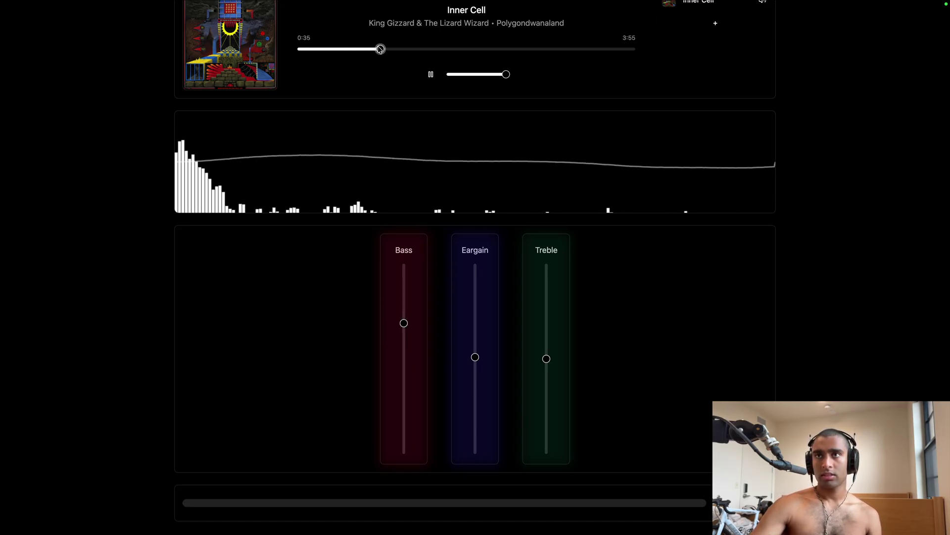
{"action": "left_click", "coordinate": [432, 76]}
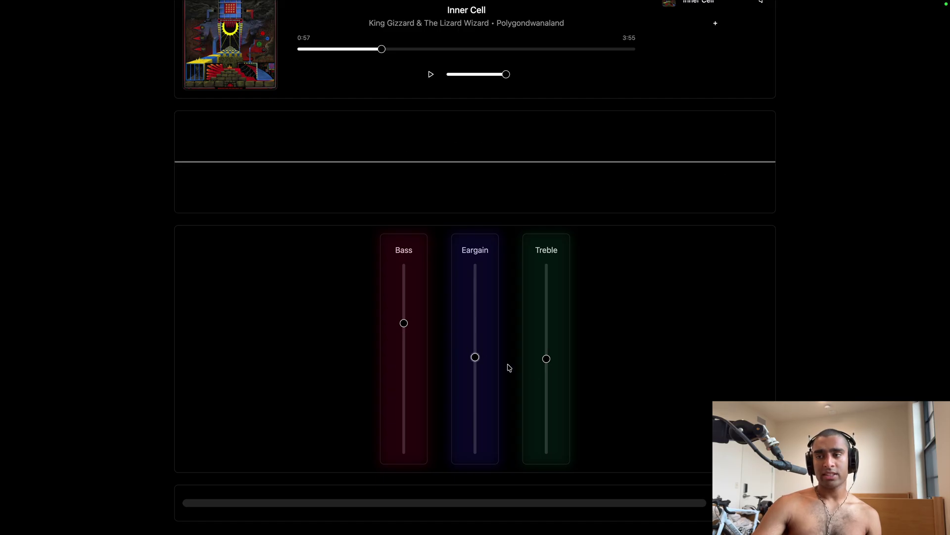
Raise Eargain well above neutral and Treble slightly, then resume playback.
{"action": "left_click_drag", "start_coordinate": [546, 358], "coordinate": [547, 337]}
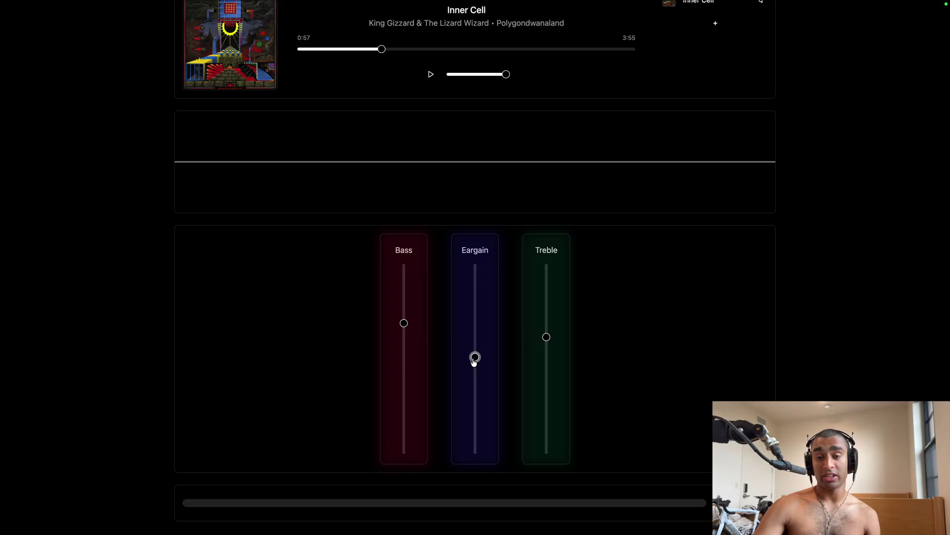
{"action": "left_click_drag", "start_coordinate": [476, 360], "coordinate": [475, 320]}
{"action": "left_click_drag", "start_coordinate": [547, 342], "coordinate": [549, 346]}
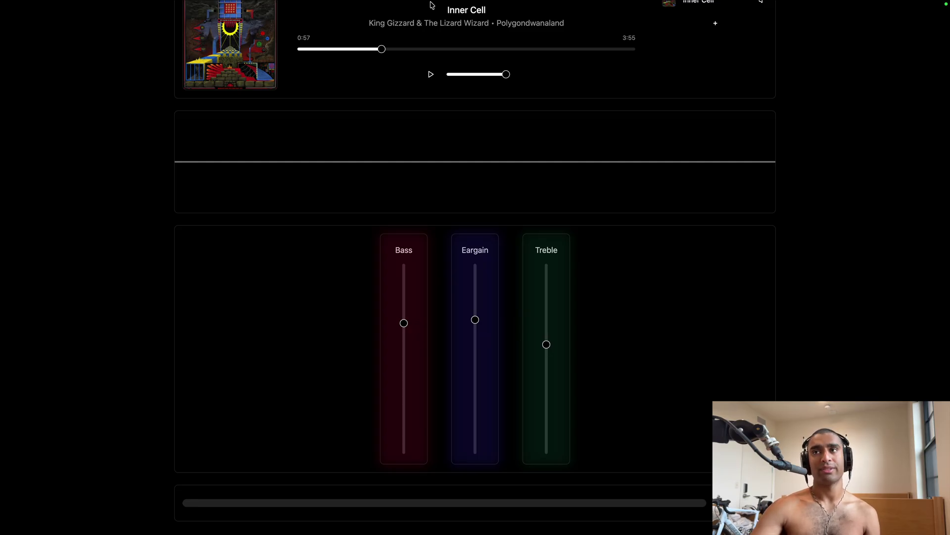
{"action": "left_click", "coordinate": [429, 81]}
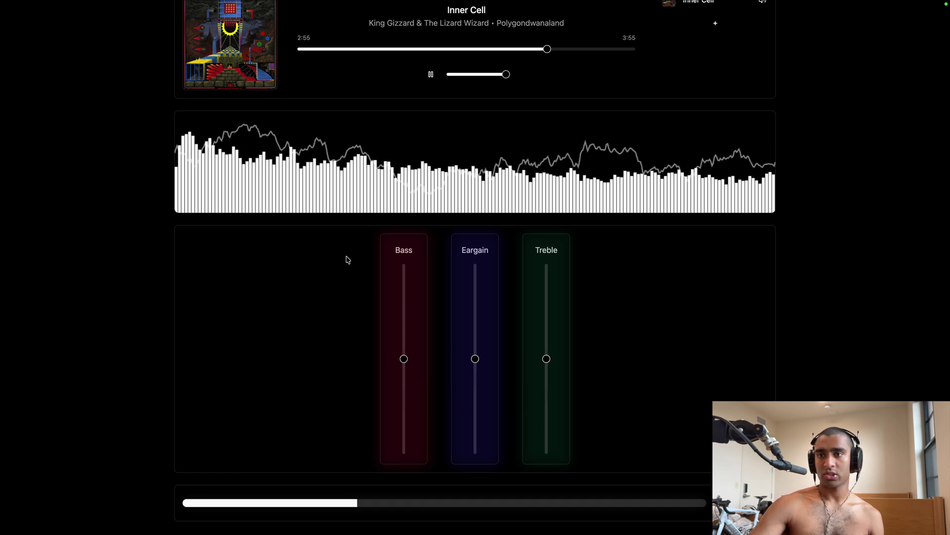
Replay earlier sections of Inner Cell, back to 2:29, until the 10-band and 15-band results appear.
{"action": "left_click", "coordinate": [522, 49]}
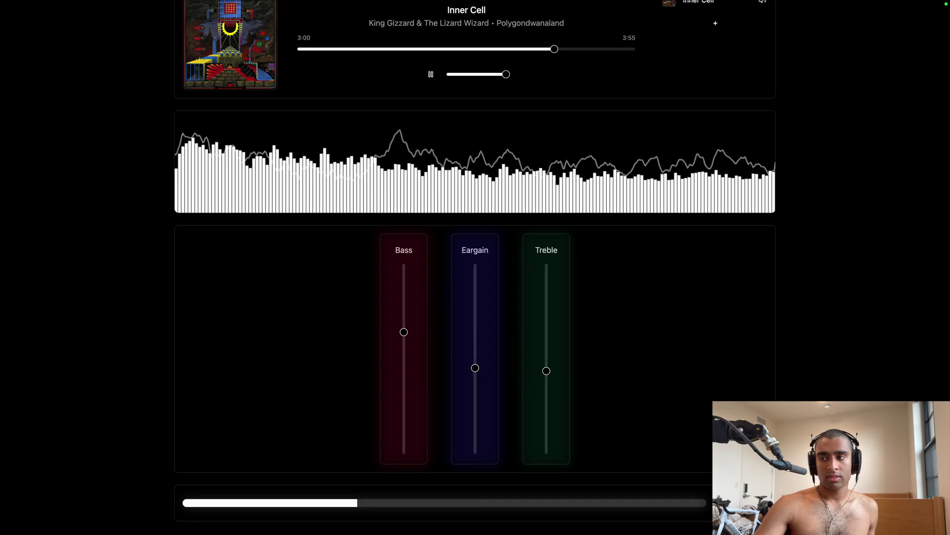
{"action": "left_click", "coordinate": [510, 49]}
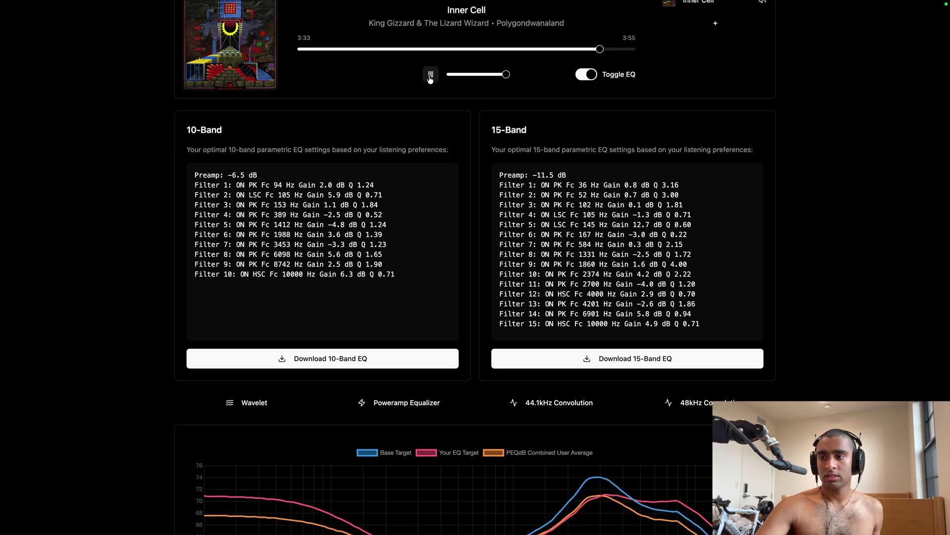
Pause Inner Cell and scroll through the 10-band and 15-band results and target curve graph.
{"action": "scroll", "coordinate": [386, 149], "scroll_direction": "down", "scroll_amount": 2}
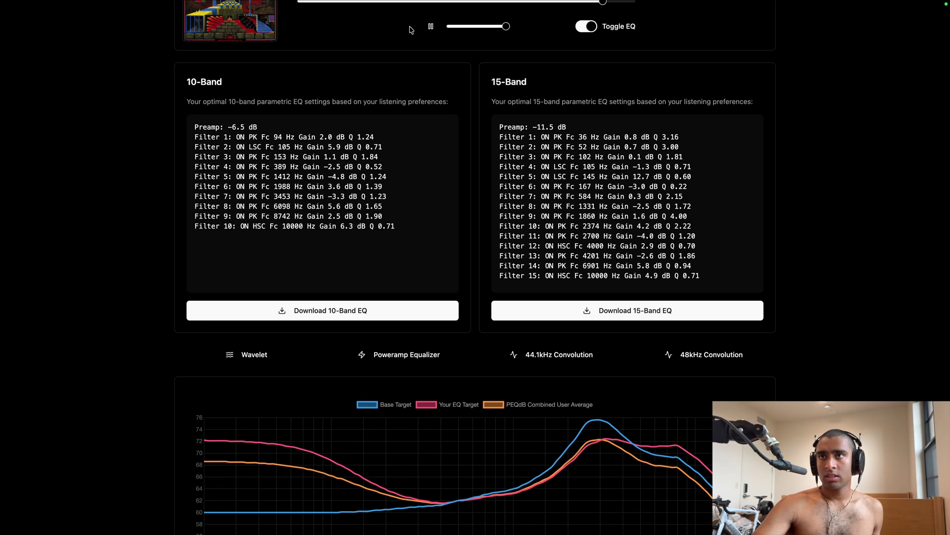
{"action": "left_click", "coordinate": [431, 26]}
{"action": "scroll", "coordinate": [17, 220], "scroll_direction": "down", "scroll_amount": 2}
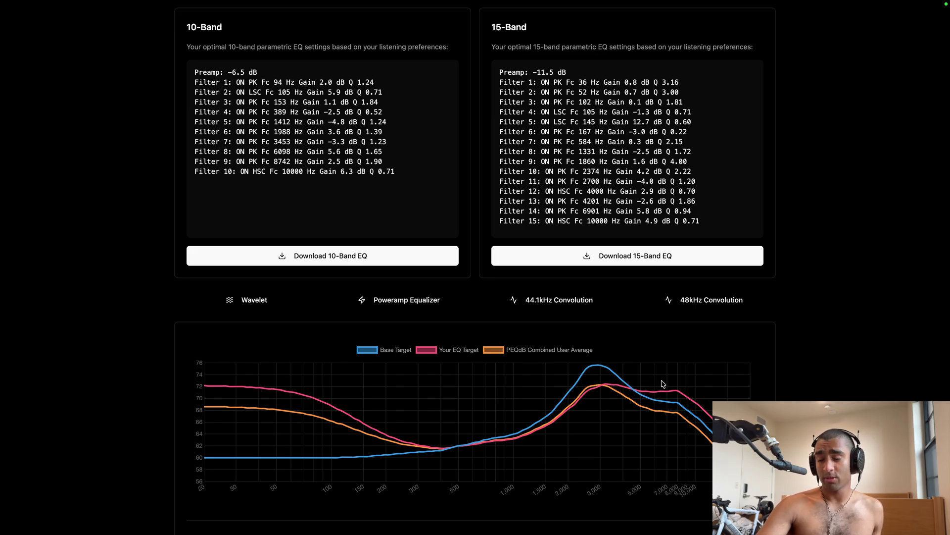
{"action": "scroll", "coordinate": [585, 381], "scroll_direction": "up", "scroll_amount": 4}
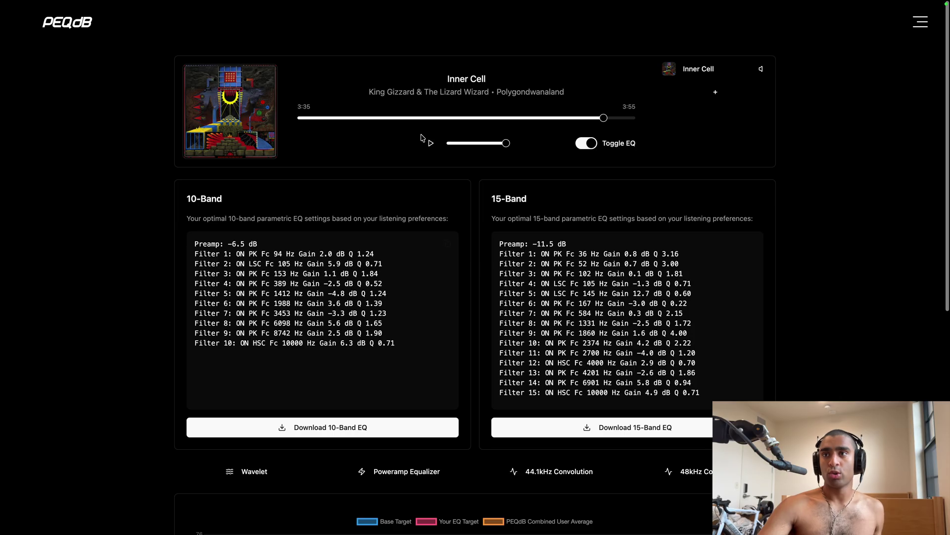
{"action": "scroll", "coordinate": [644, 386], "scroll_direction": "down", "scroll_amount": 4}
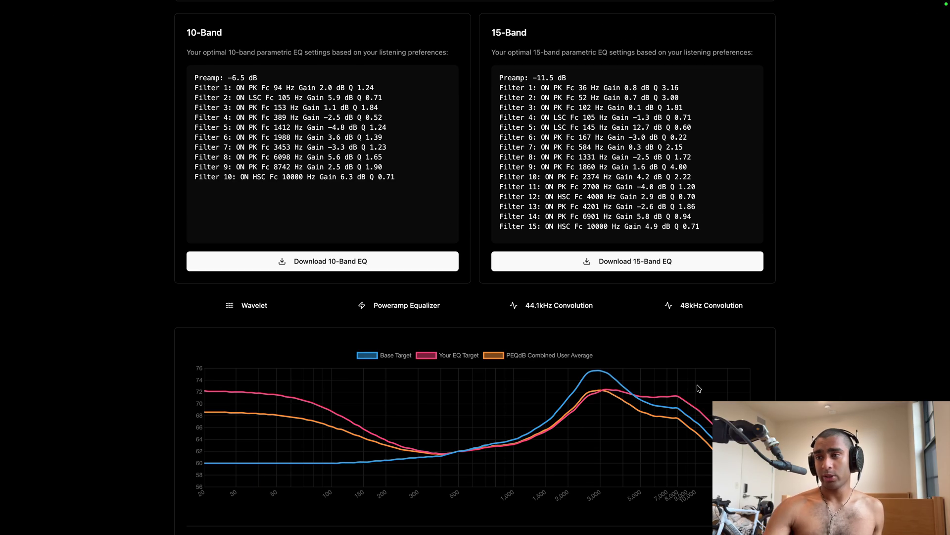
{"action": "scroll", "coordinate": [735, 367], "scroll_direction": "up", "scroll_amount": 3}
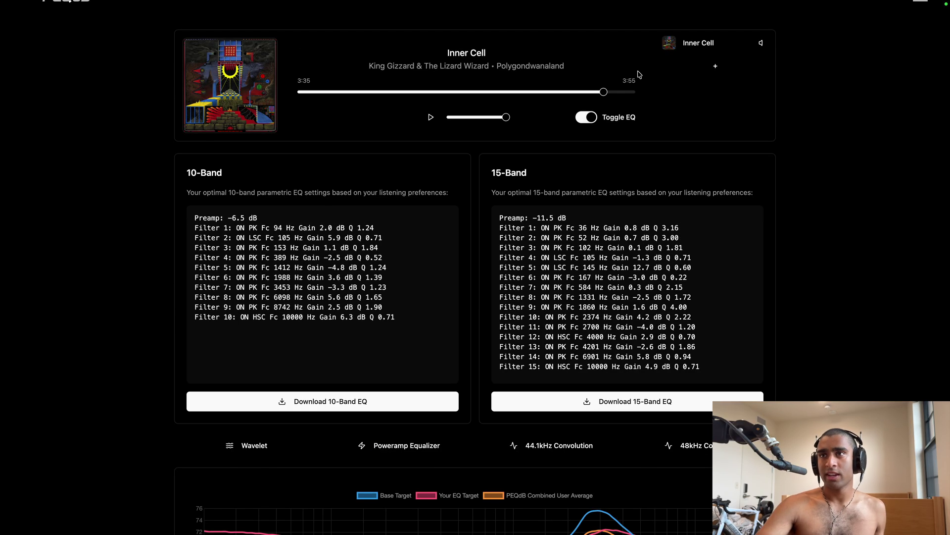
Rewind Inner Cell, play, pause and resume it, then switch the personalized EQ back on.
{"action": "left_click_drag", "start_coordinate": [555, 94], "coordinate": [503, 93]}
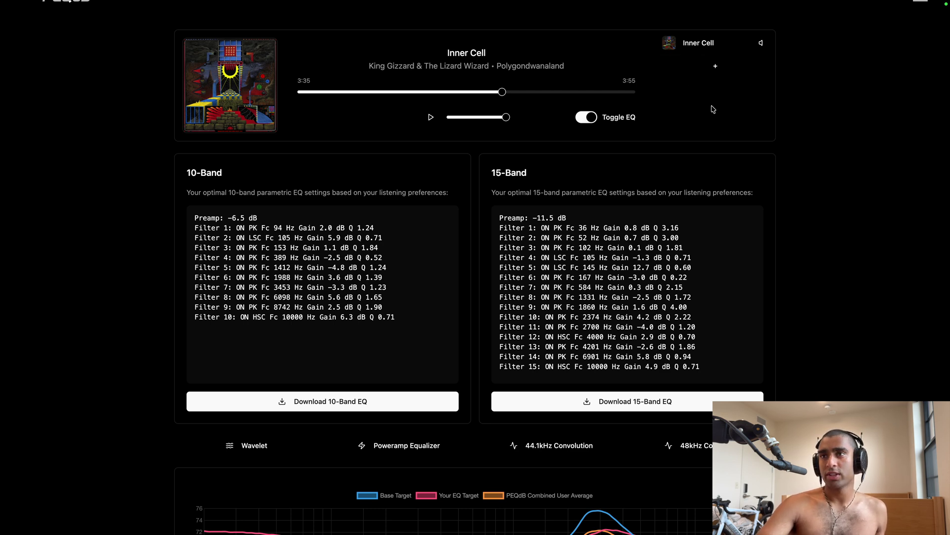
{"action": "scroll", "coordinate": [713, 109], "scroll_direction": "down", "scroll_amount": 2}
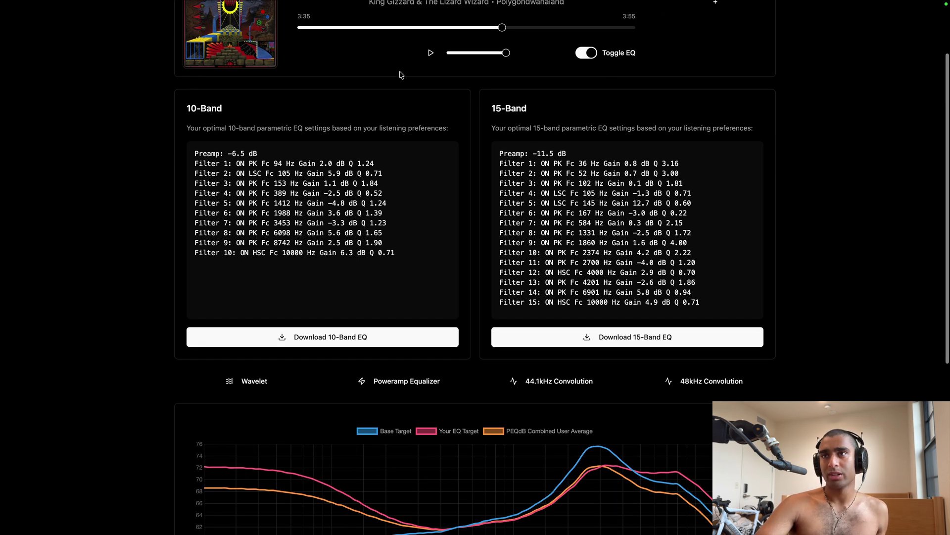
{"action": "left_click", "coordinate": [430, 53]}
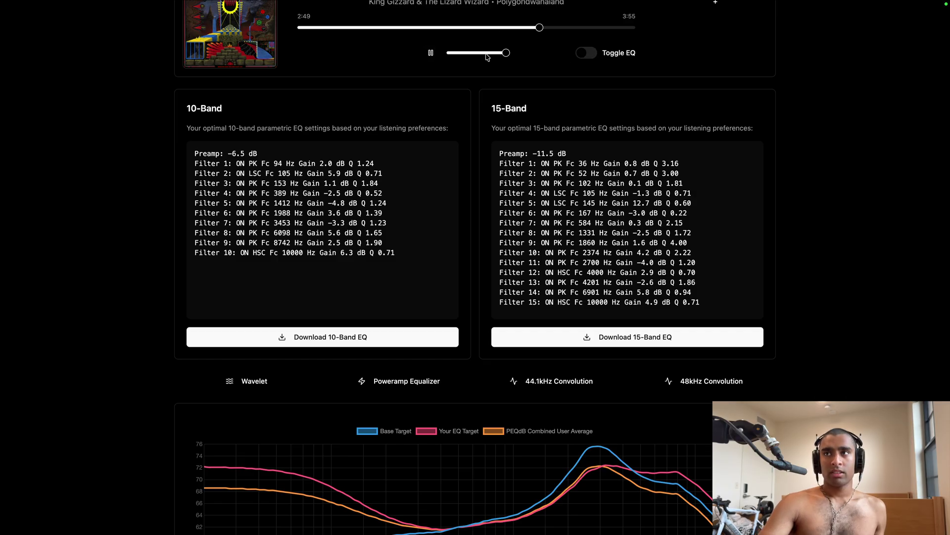
{"action": "left_click", "coordinate": [430, 54]}
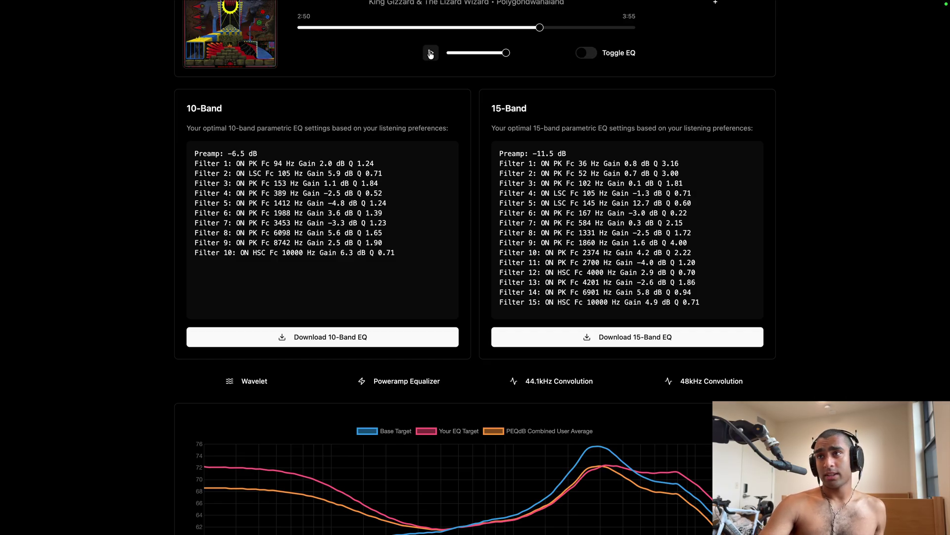
{"action": "left_click", "coordinate": [431, 54]}
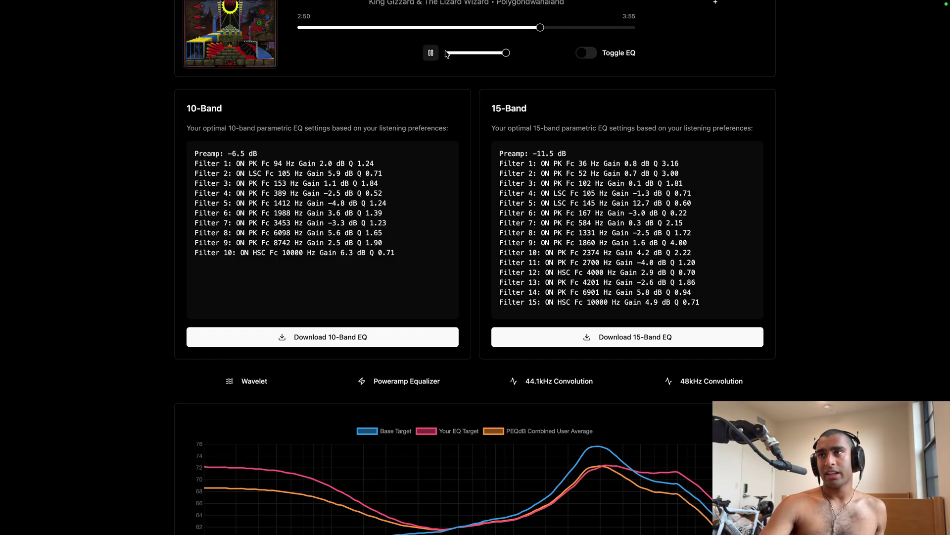
{"action": "left_click", "coordinate": [582, 53]}
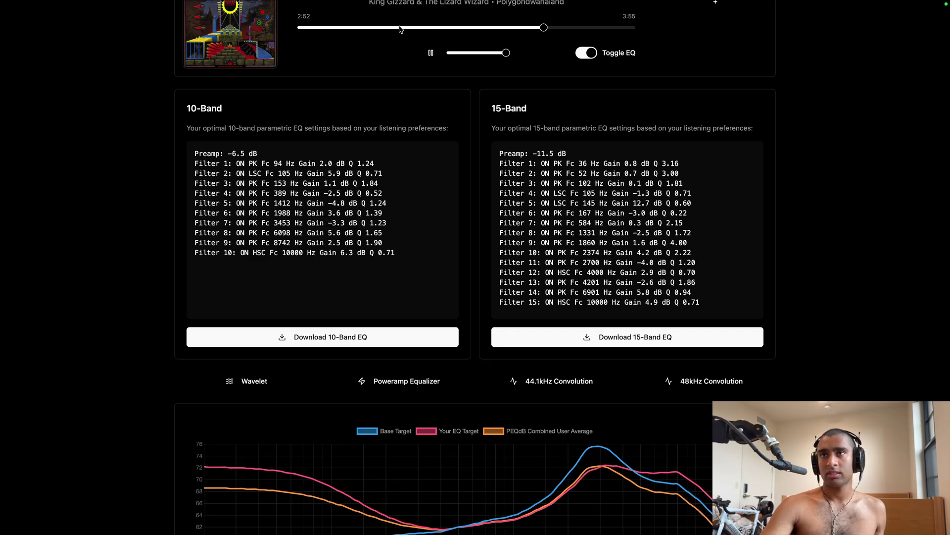